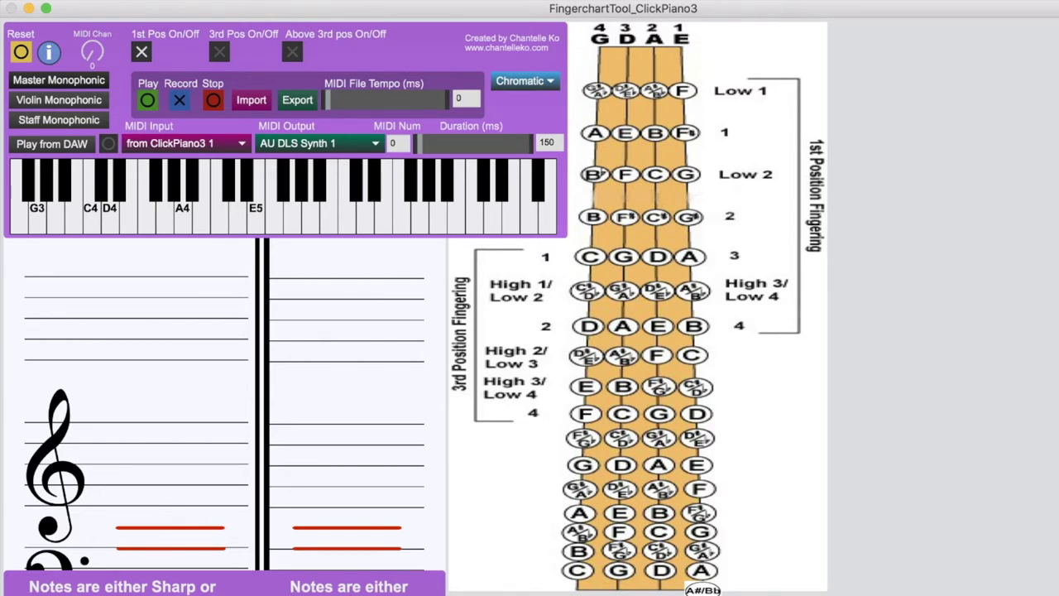
Play F4, B4 and F5 on the piano keyboard to show them on the staff and violin fingerboard
left_click(143, 206)
left_click(206, 213)
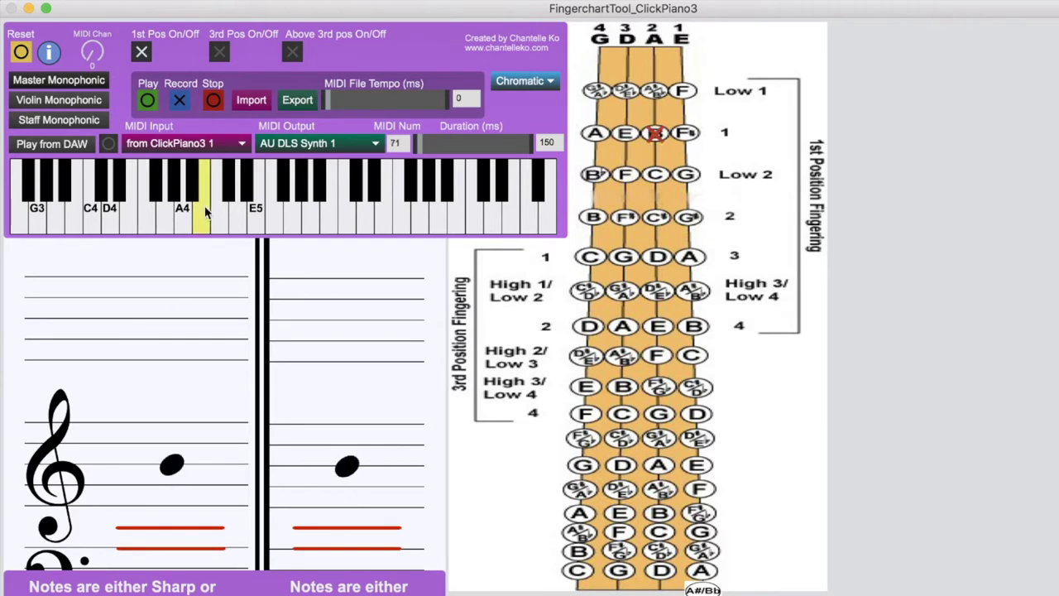
left_click(275, 212)
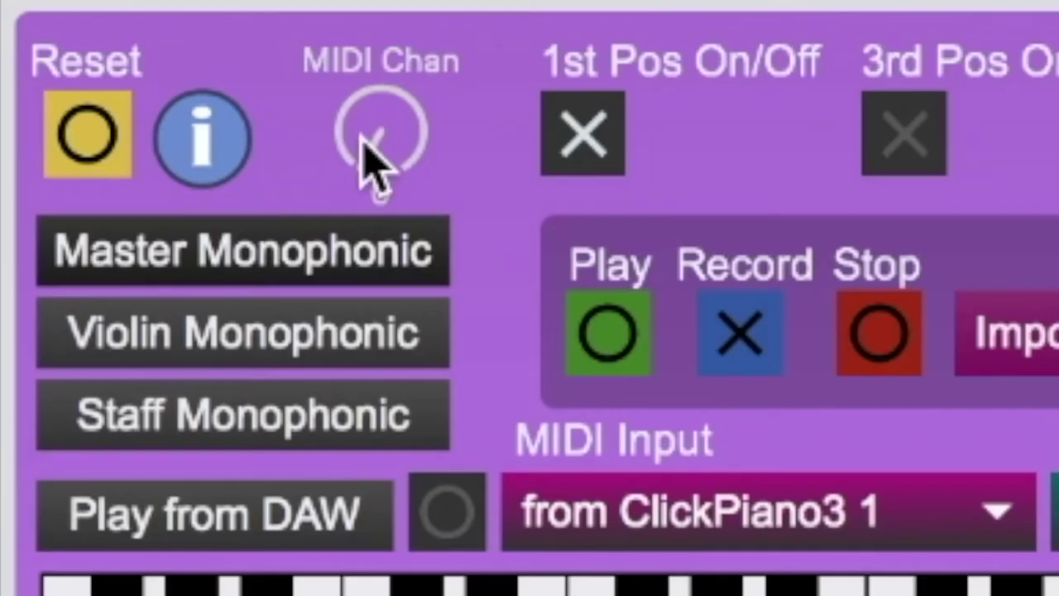
Set the MIDI channel to 10
left_click_drag(89, 55, 89, 41)
mouse_move(368, 161)
left_mouse_down()
mouse_move(369, 186)
mouse_move(368, 161)
left_mouse_up()
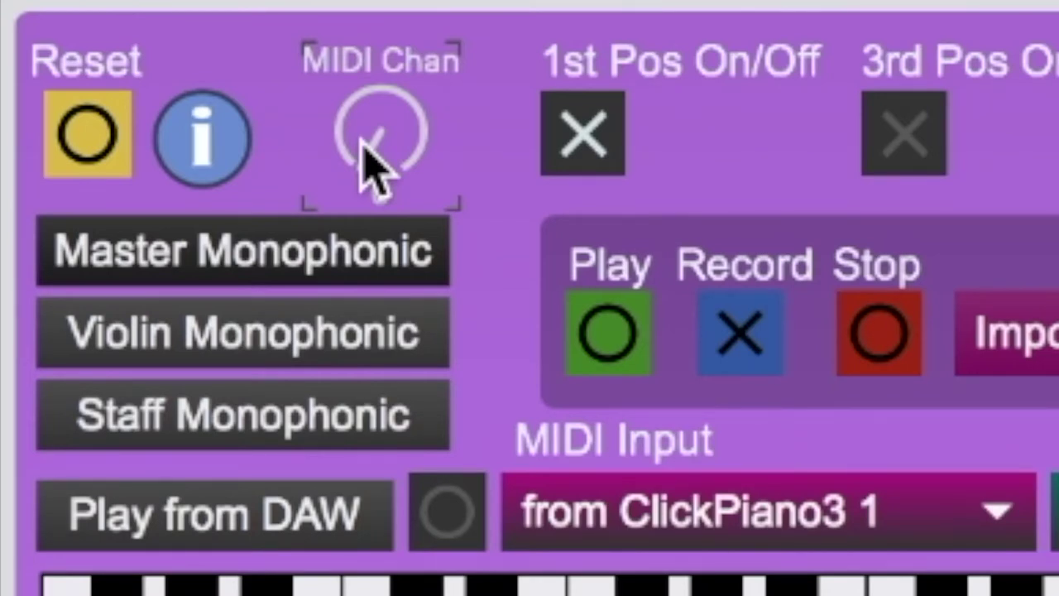
left_click_drag(368, 161, 368, 136)
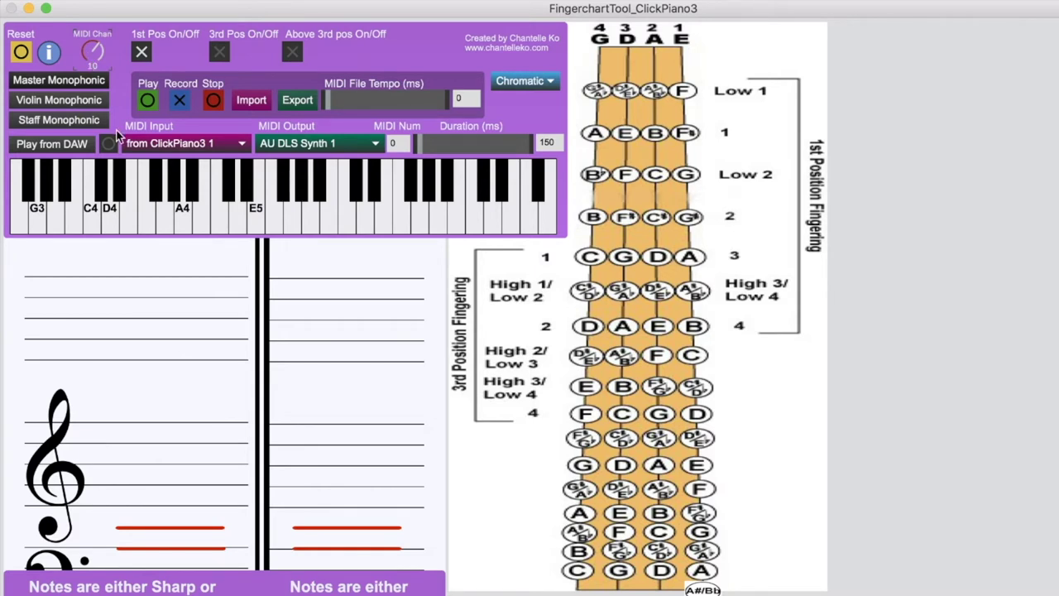
Play D4, E4, A4, E5, B4, F4 and C4 on the piano keyboard through MIDI channel 10
left_click(113, 220)
left_click(128, 218)
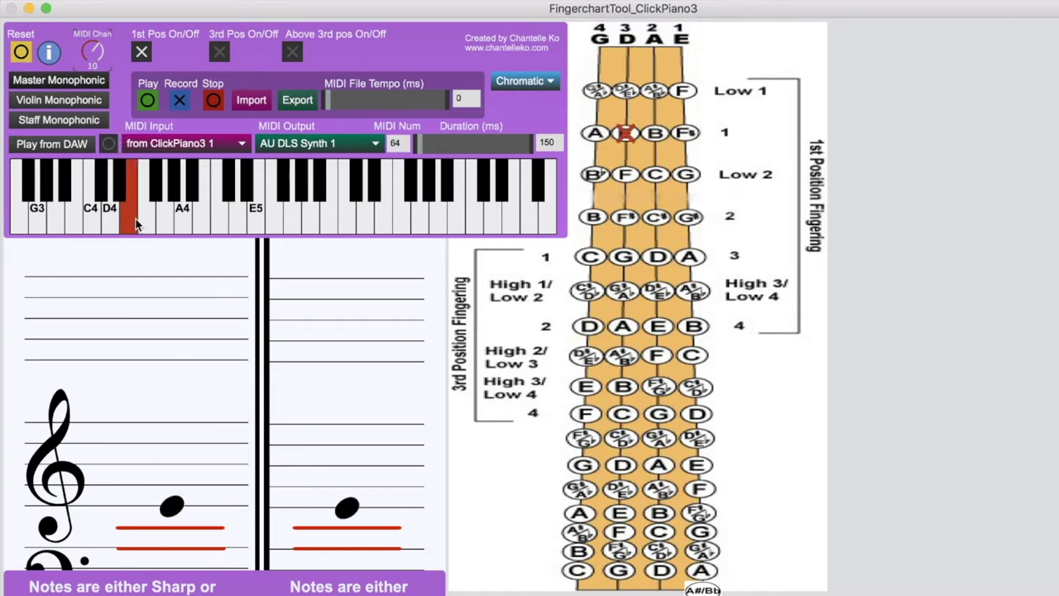
left_click(176, 215)
left_click(256, 216)
left_click(202, 208)
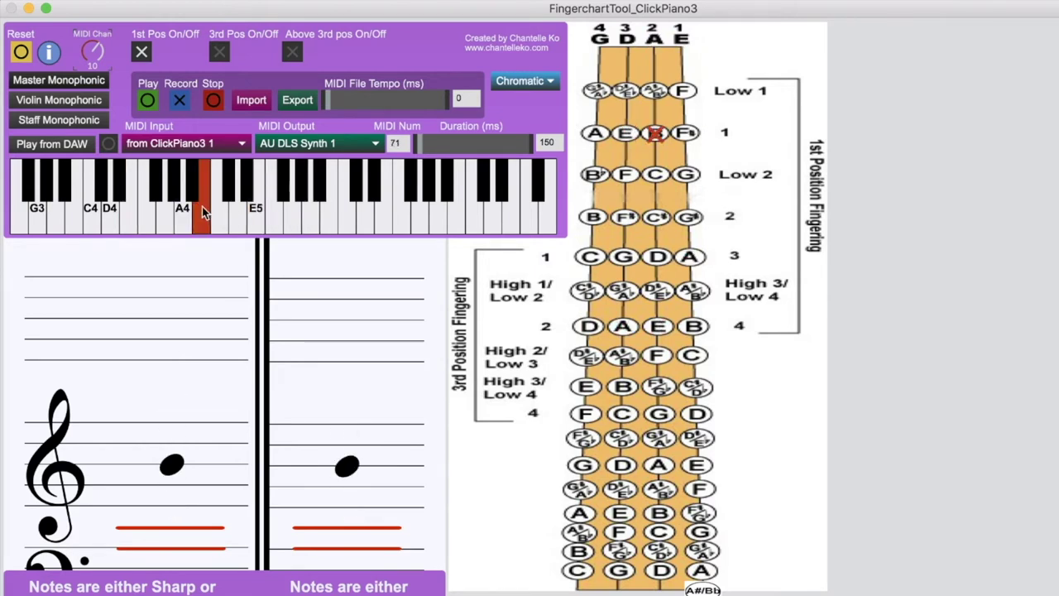
left_click(140, 208)
left_click(97, 211)
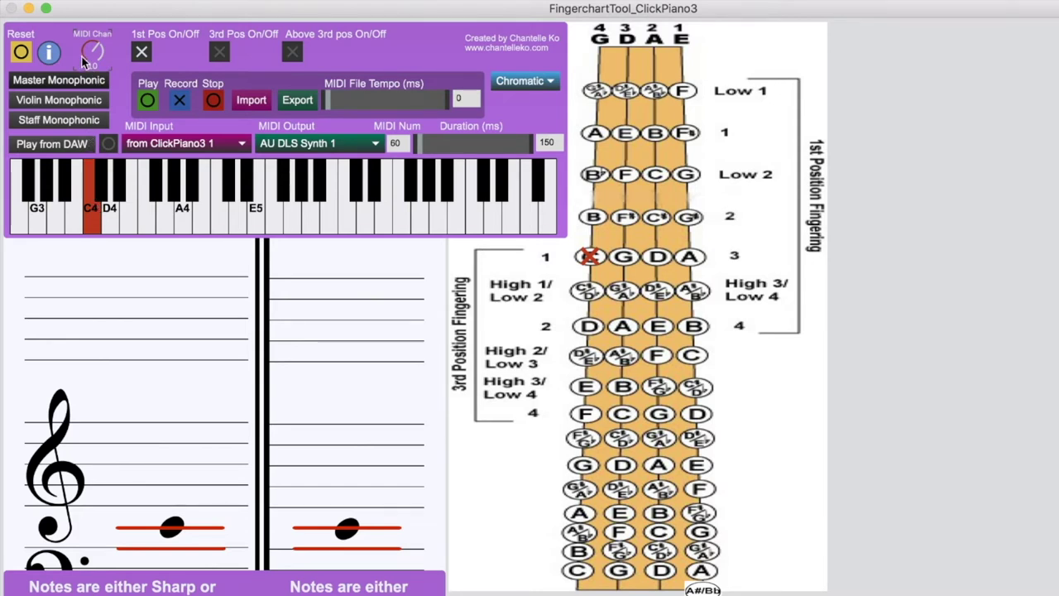
Set the MIDI channel back to 0 and switch the master note mode to polyphonic
left_click_drag(81, 46, 81, 66)
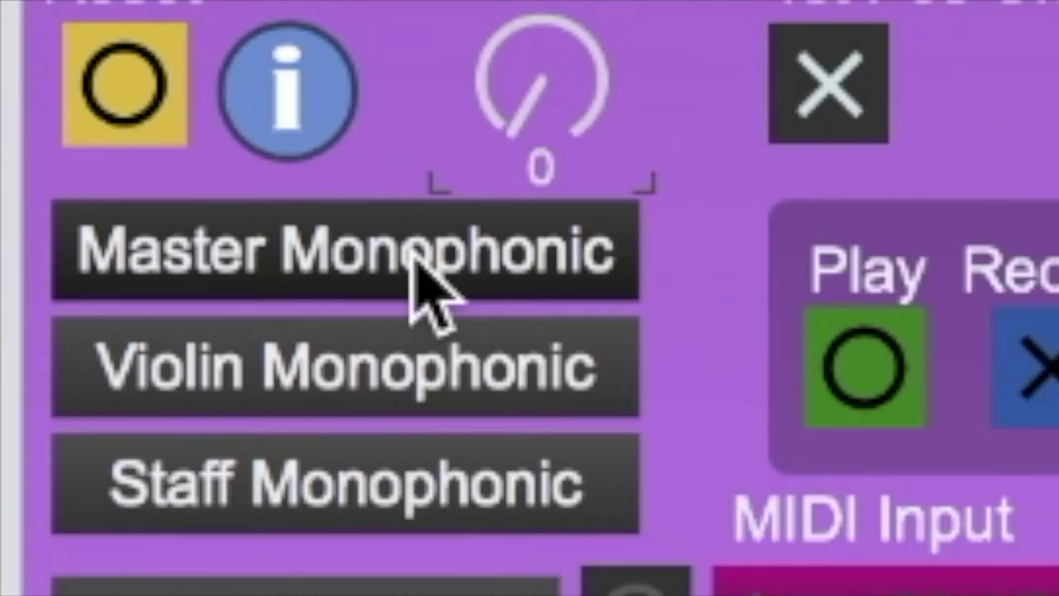
left_click(415, 263)
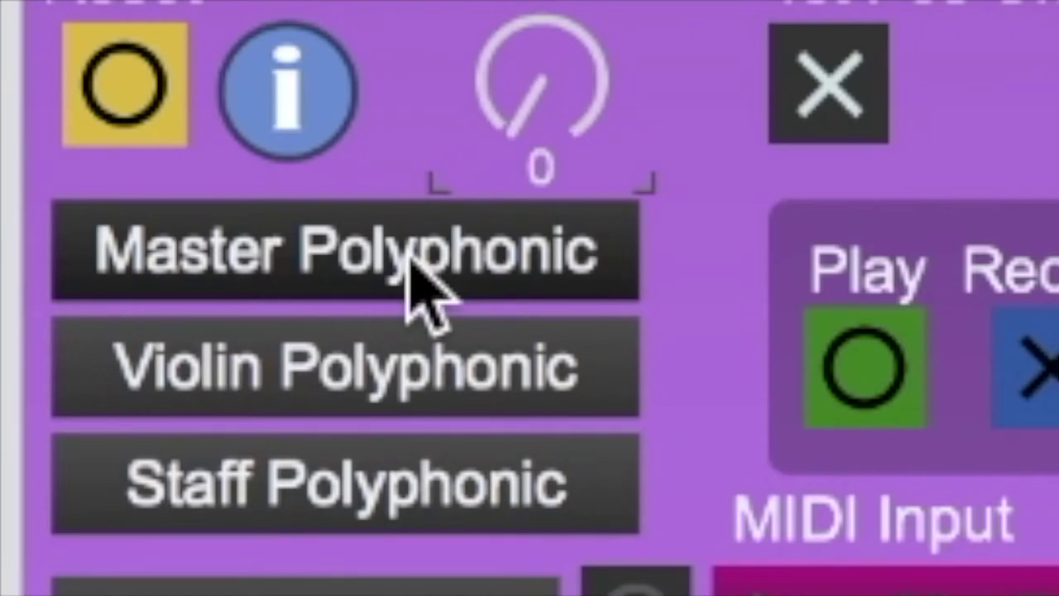
left_click(415, 263)
left_click(415, 263)
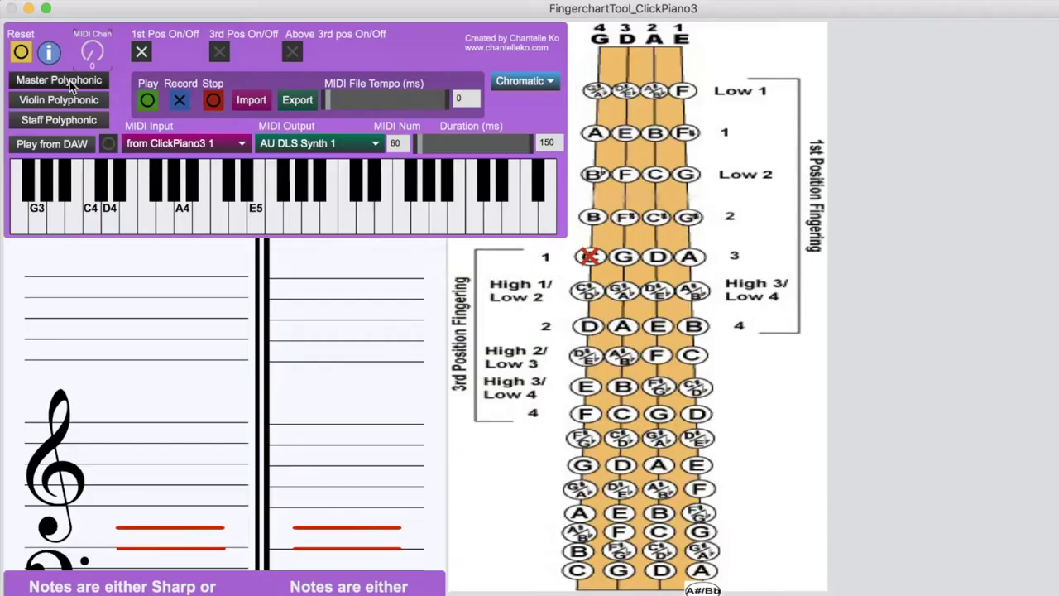
Build a chord of E4, D5, G5 and G4 on the piano keyboard in polyphonic mode
left_click(130, 211)
left_click(234, 215)
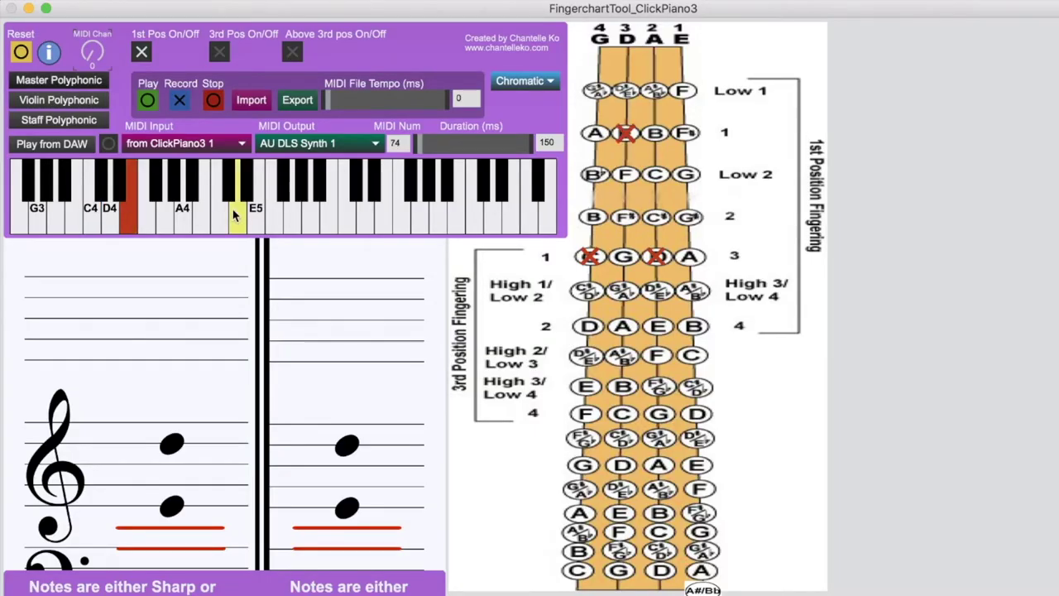
left_click(295, 207)
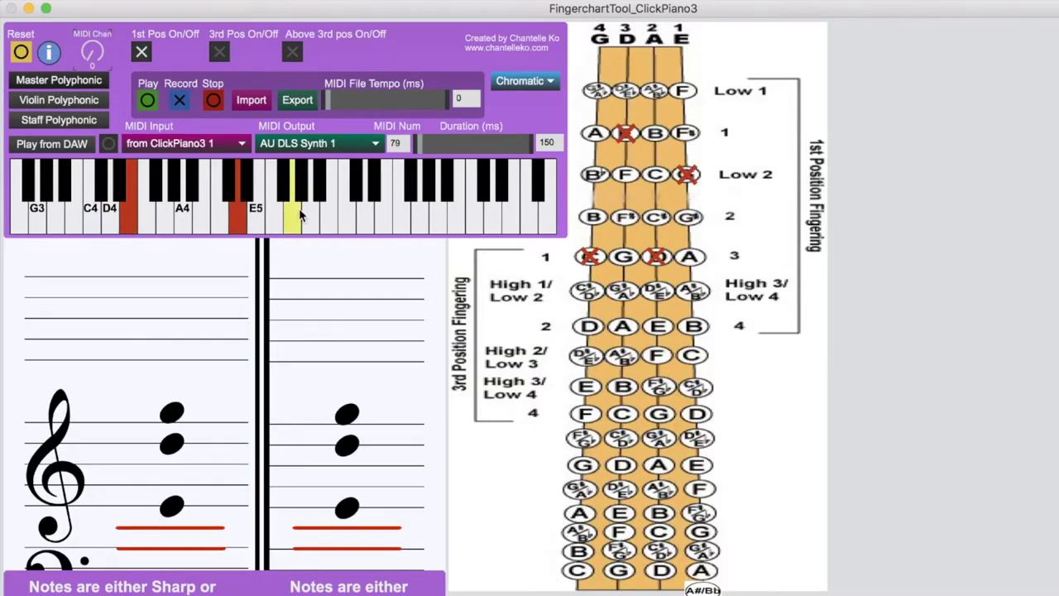
left_click(162, 207)
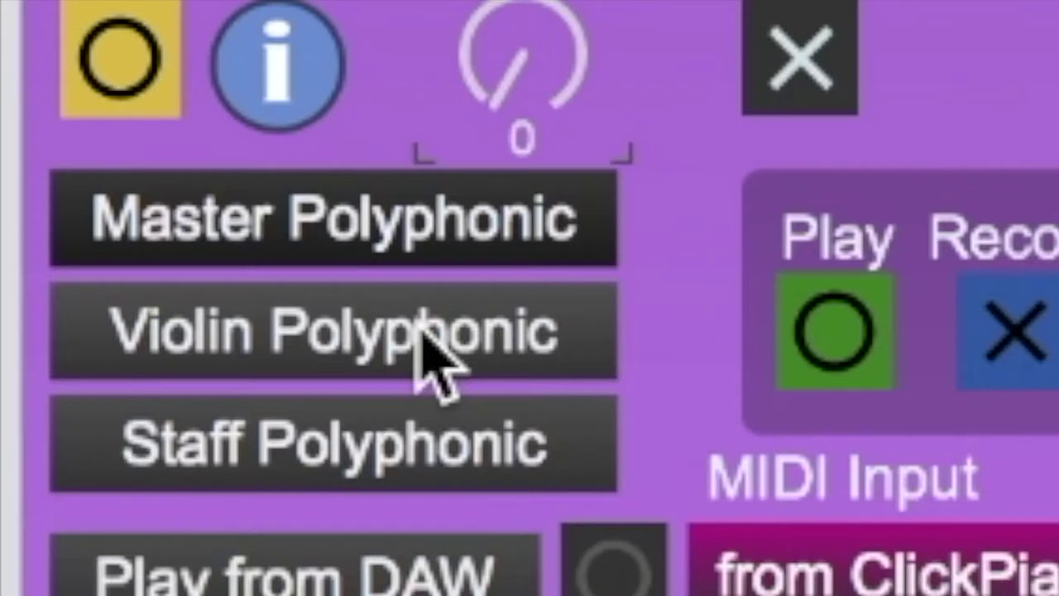
Switch the violin display to monophonic and toggle the staff display between monophonic and polyphonic
left_click(75, 100)
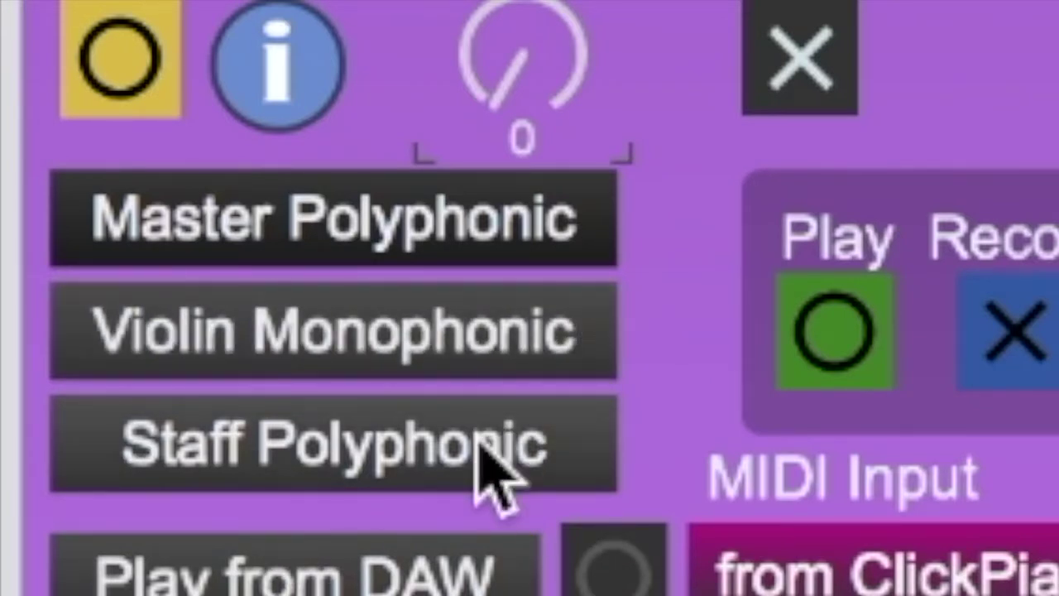
left_click(357, 438)
left_click(367, 467)
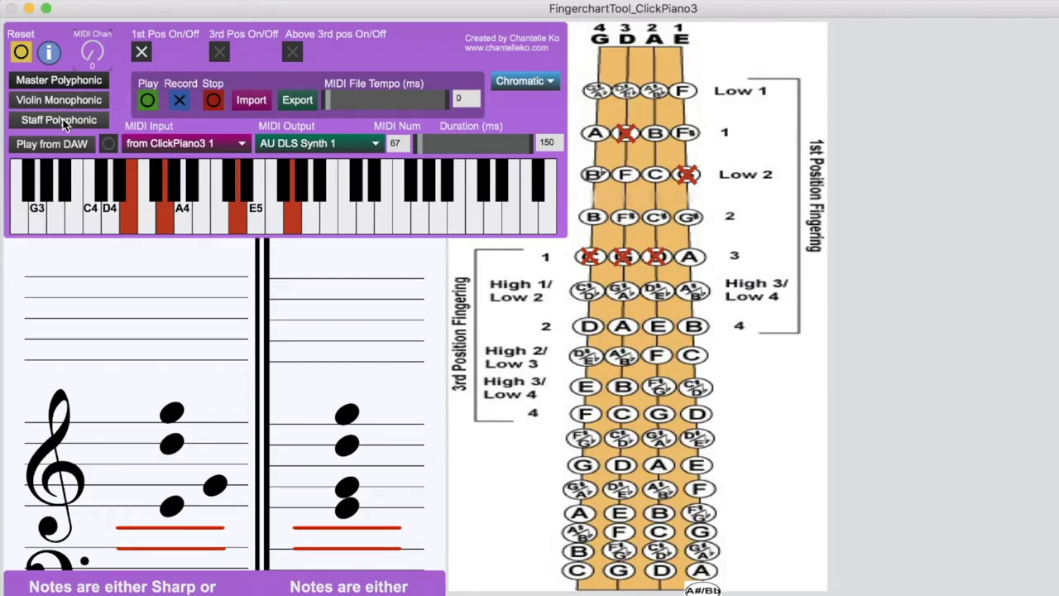
left_click(371, 455)
left_click(370, 455)
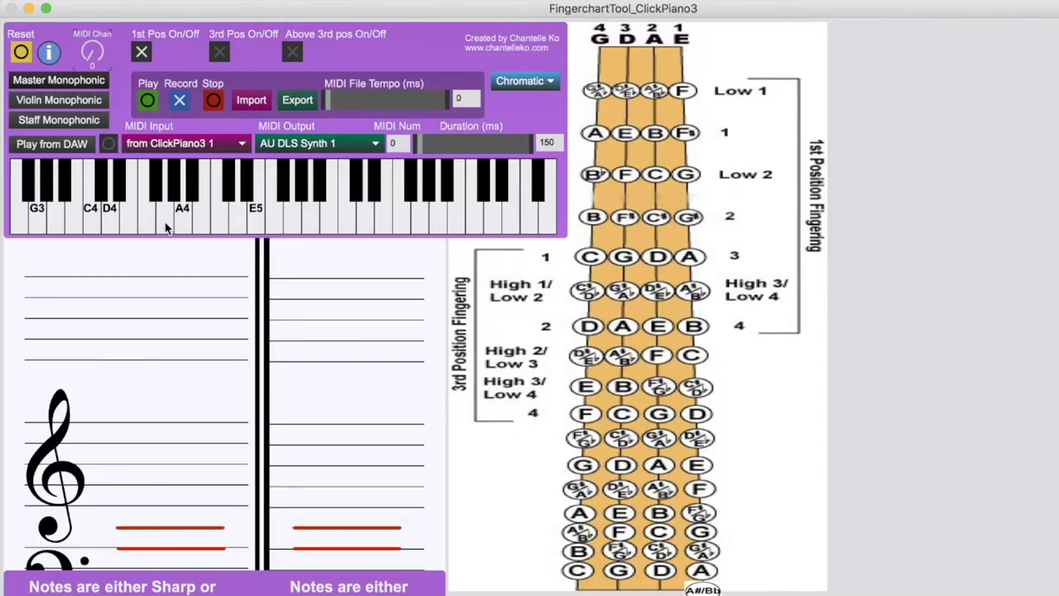
Record the opening of a melody on the piano keyboard: F#4, E4, F#4, G4, A4, B4, D5, C#5, C5, B4, A4
left_click(157, 193)
left_click(123, 203)
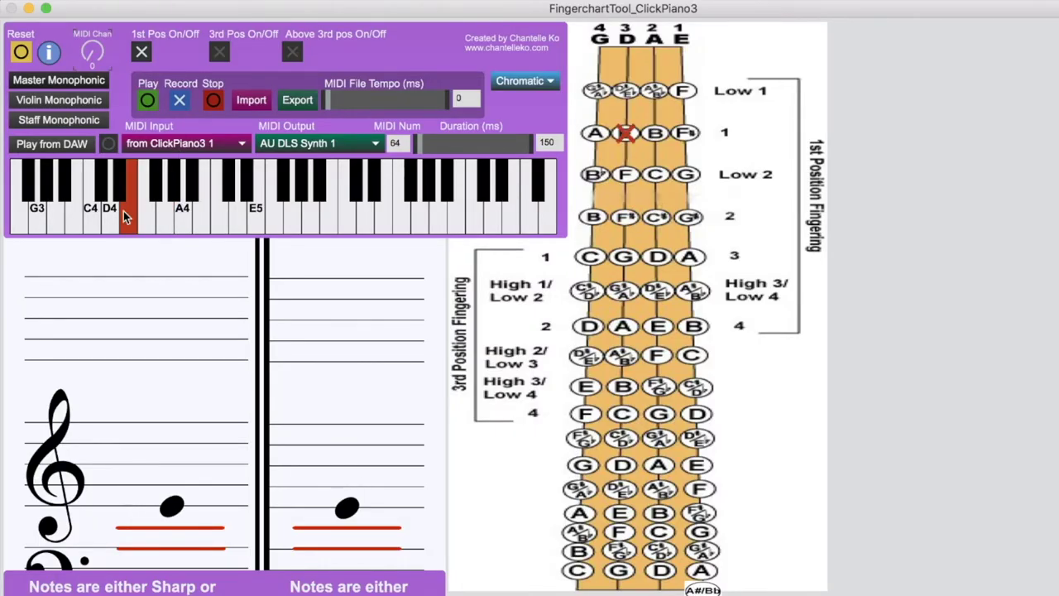
left_click(158, 196)
left_click(163, 217)
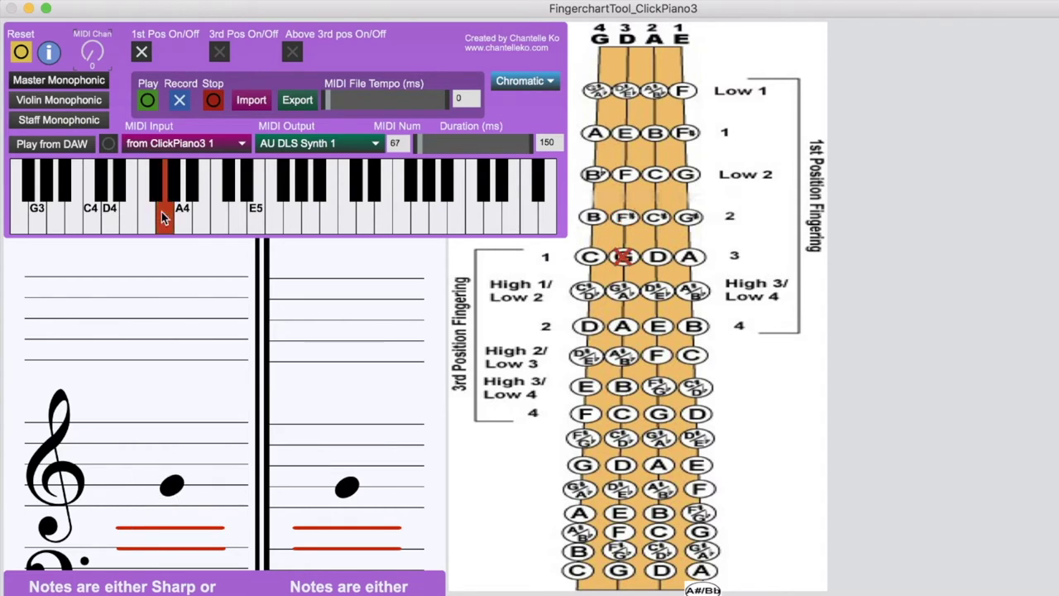
left_click(179, 215)
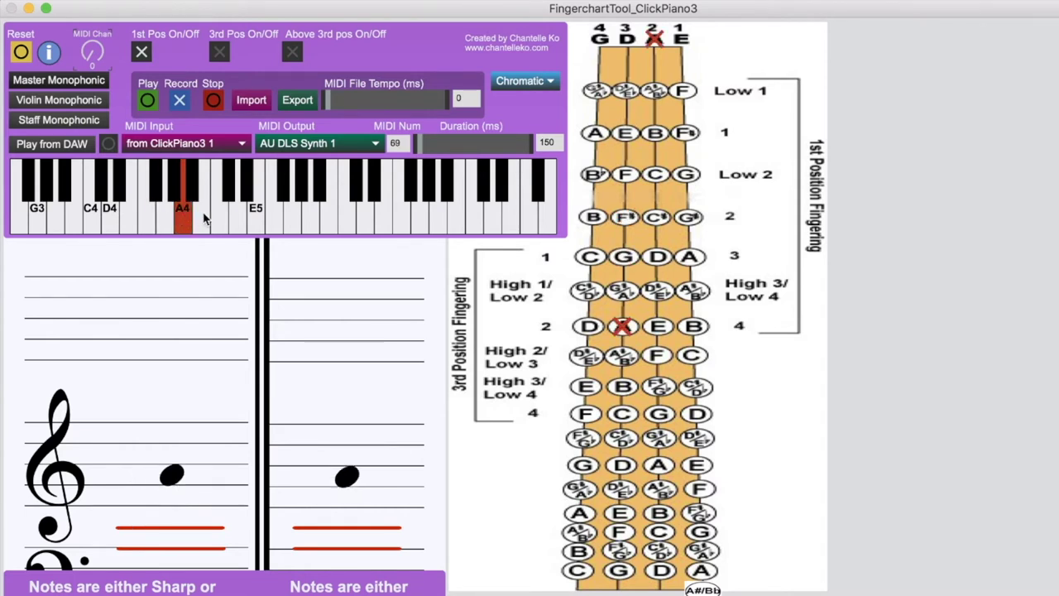
left_click(202, 216)
left_click(242, 207)
left_click(227, 190)
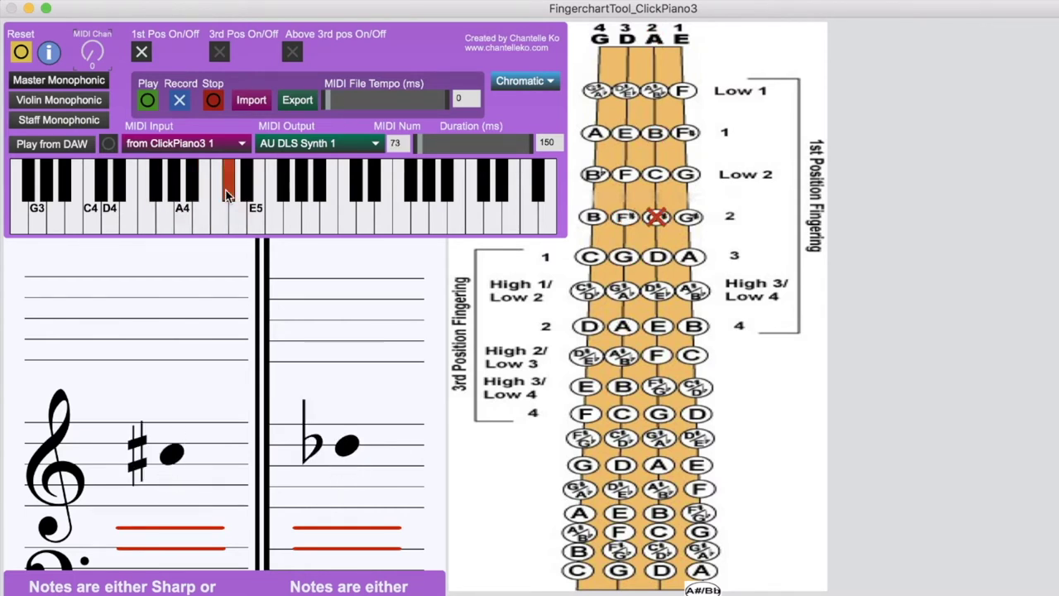
left_click(220, 214)
left_click(199, 212)
left_click(180, 211)
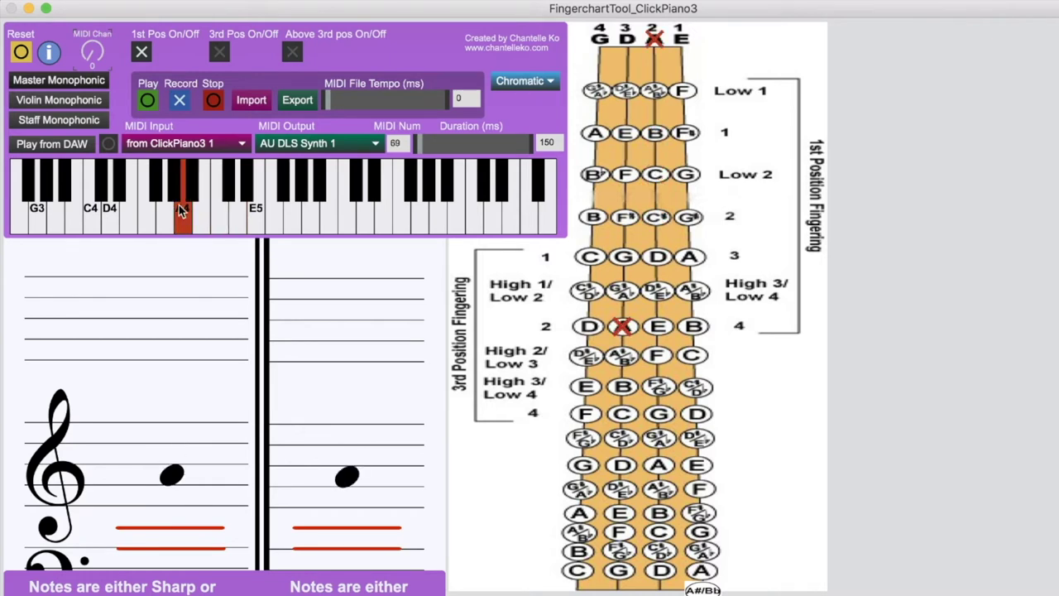
Continue the recorded melody with D5, A4, F5, G5, A5, F5 and E5
left_click(240, 217)
left_click(179, 211)
left_click(273, 211)
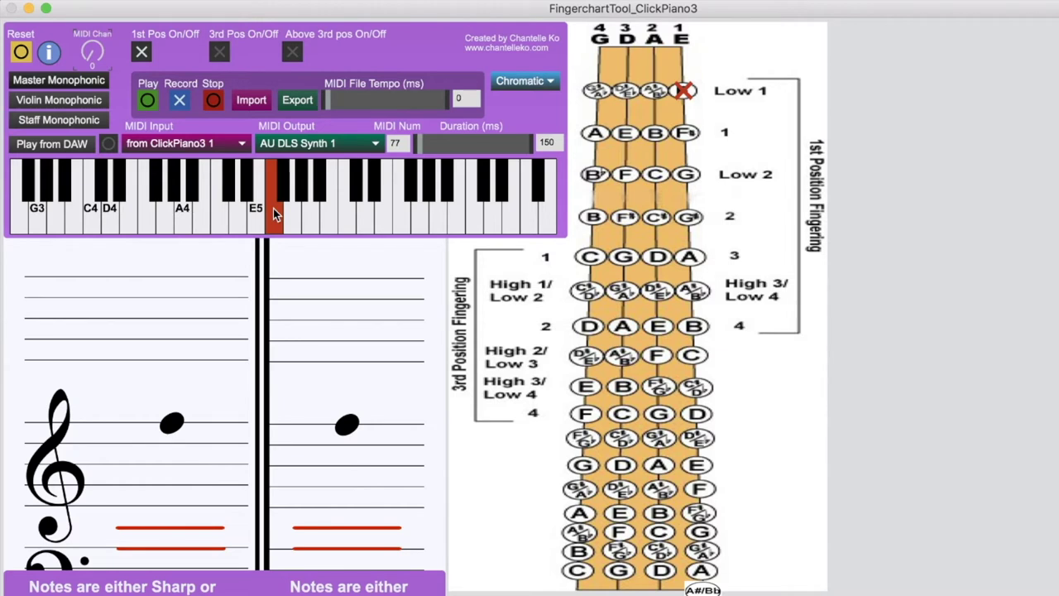
left_click(290, 213)
left_click(303, 211)
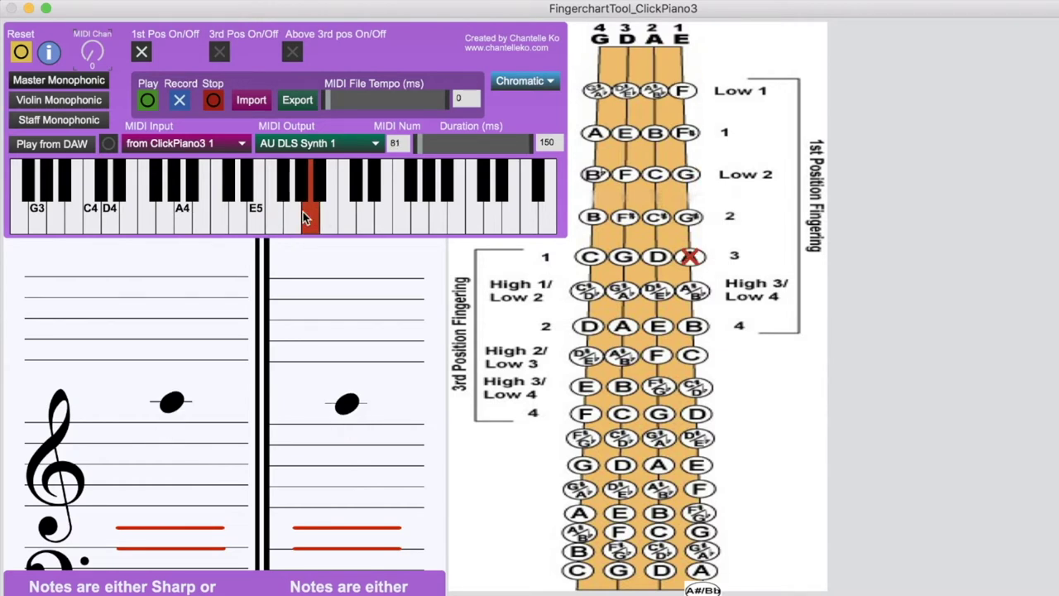
left_click(273, 214)
left_click(253, 214)
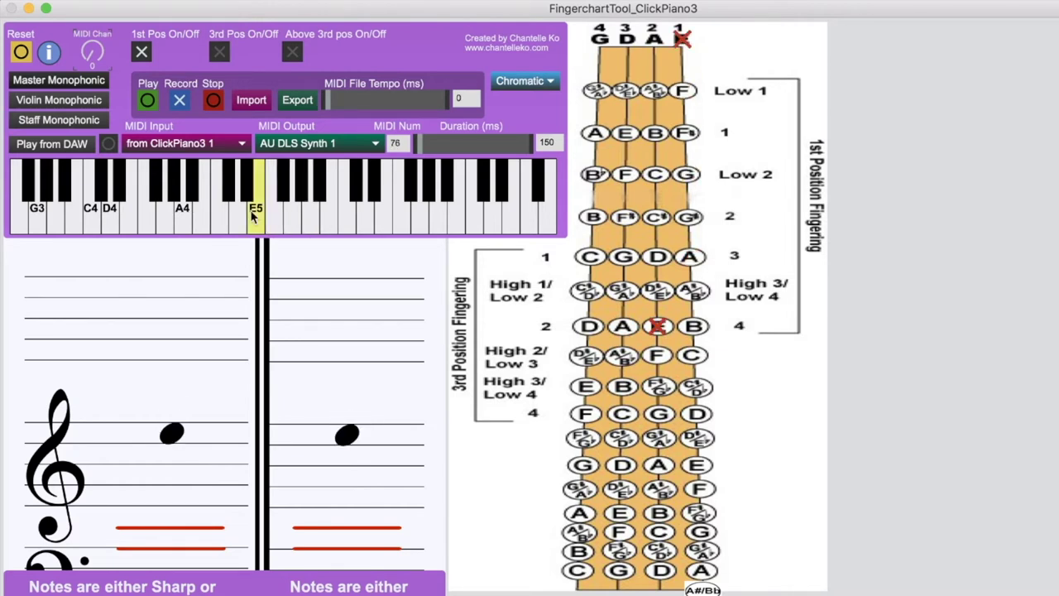
Finish the recorded melody with a chromatic descent from D5 through C#5, C5 and B4 to A4
left_click(235, 207)
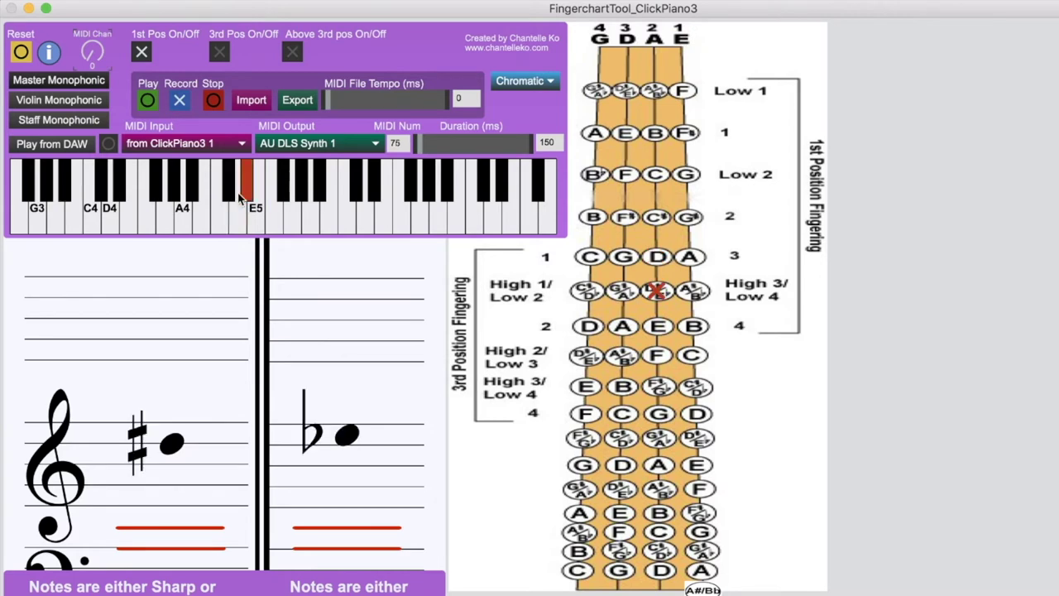
left_click(235, 210)
left_click(231, 196)
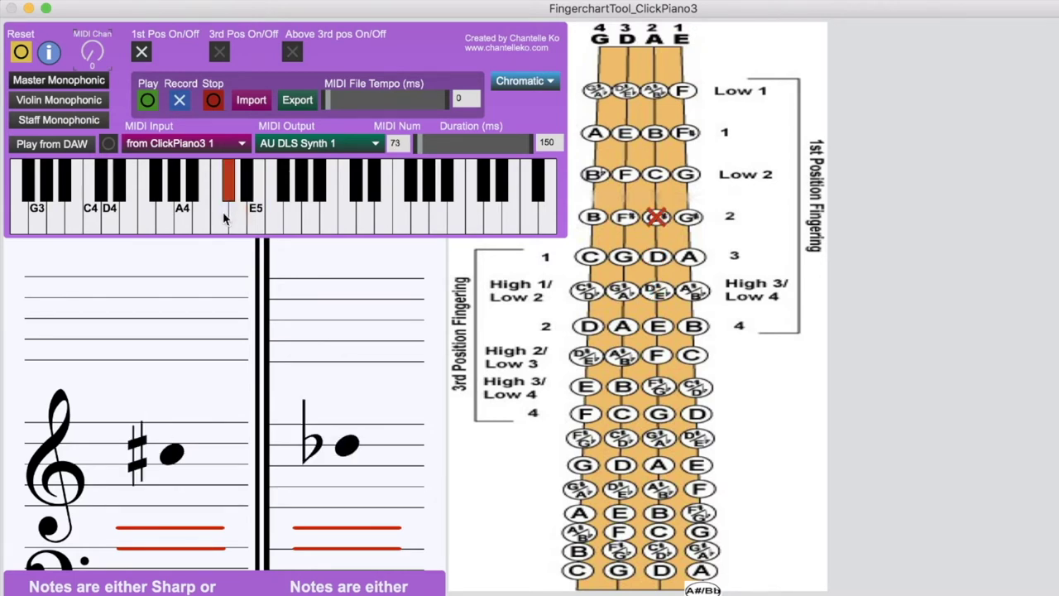
left_click(223, 218)
left_click(197, 219)
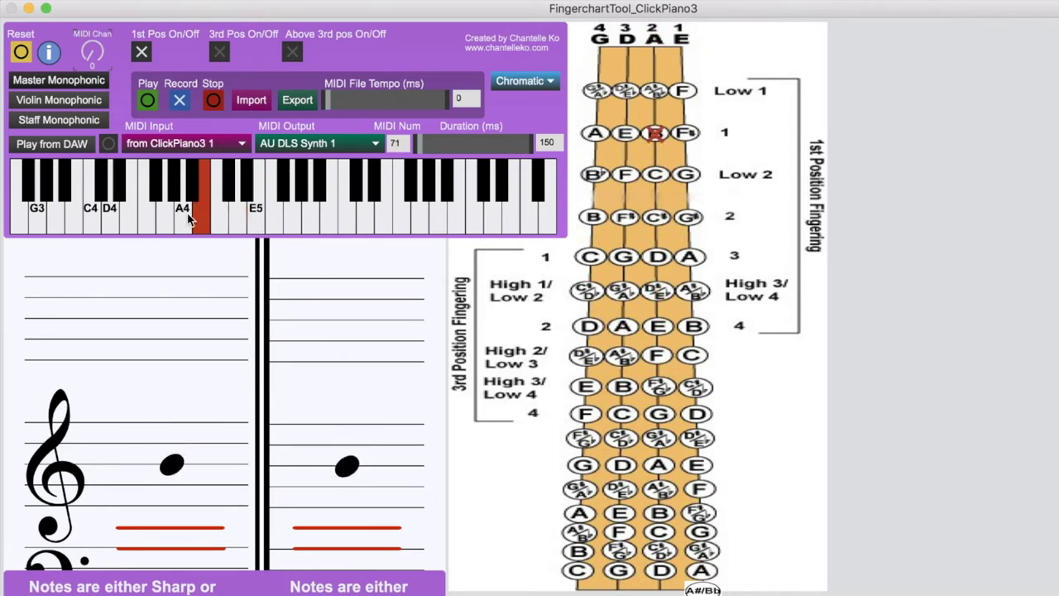
left_click(185, 215)
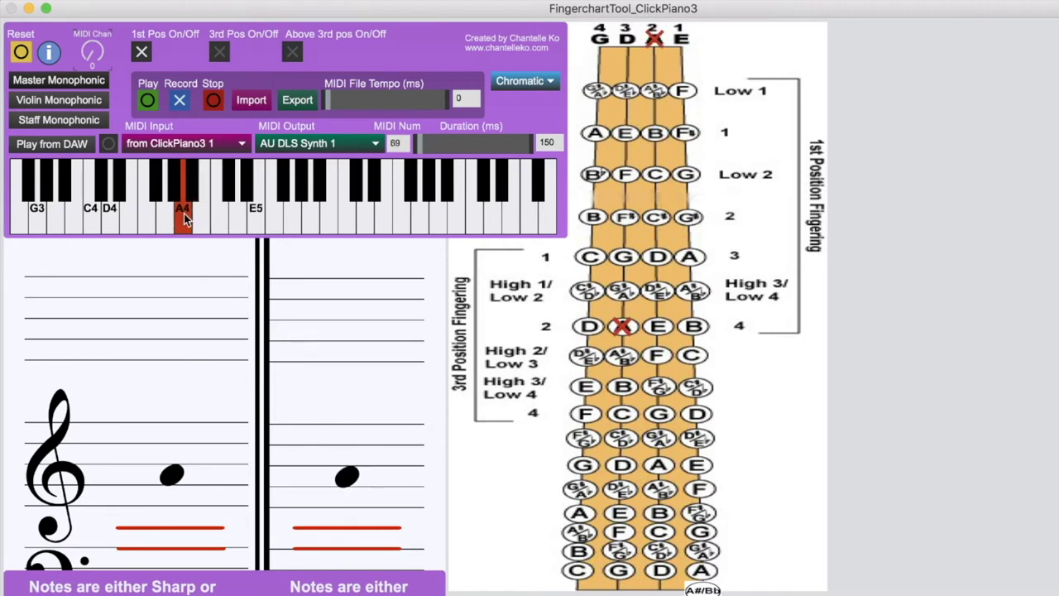
End the recording and play back the recorded melody
left_click(178, 101)
left_click(181, 101)
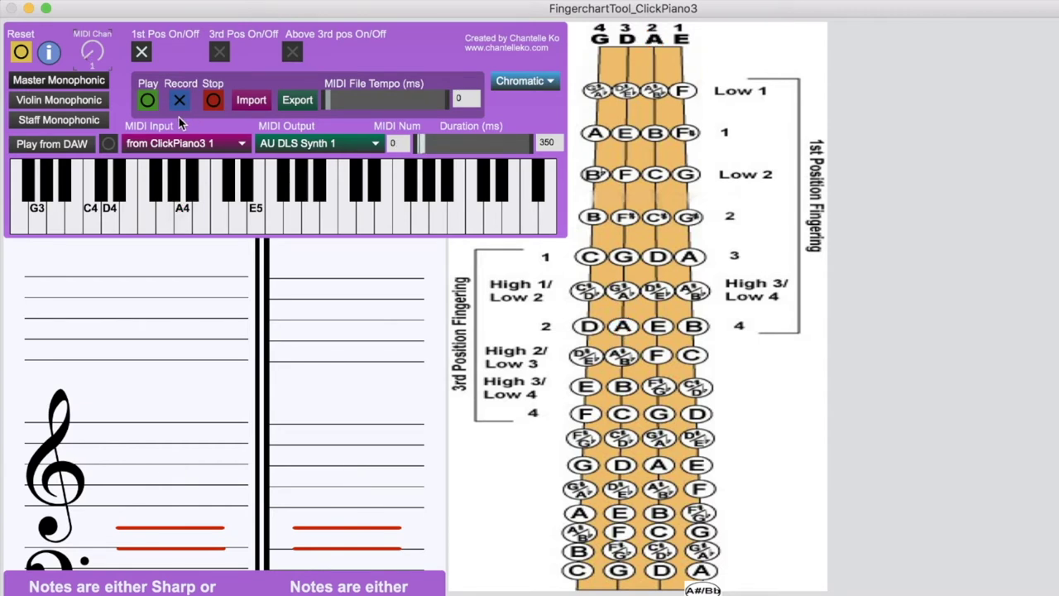
left_click(149, 100)
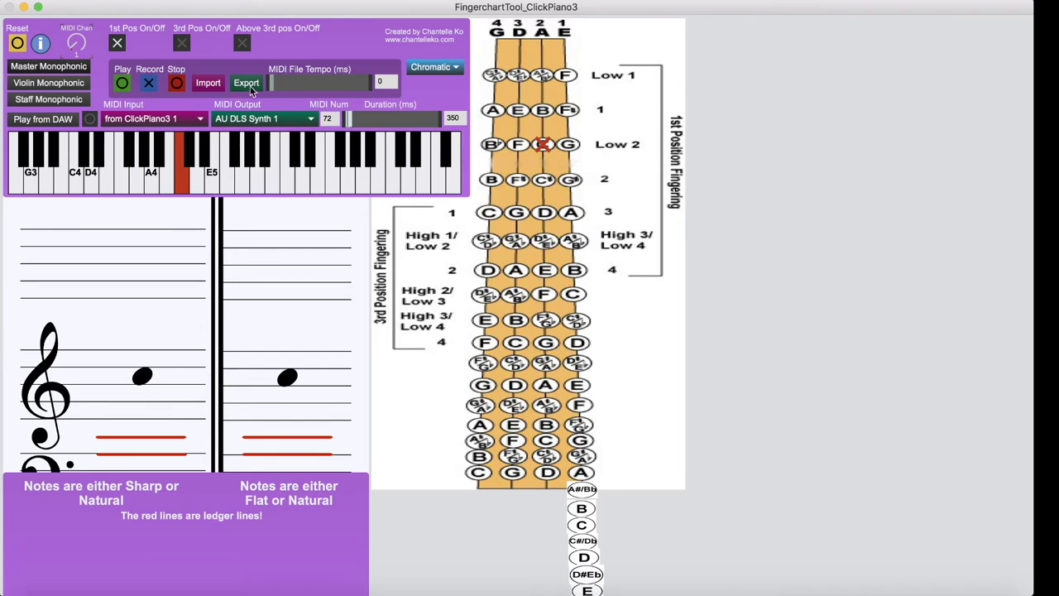
Export the recording to the Desktop as a MIDI file named test
left_click(247, 84)
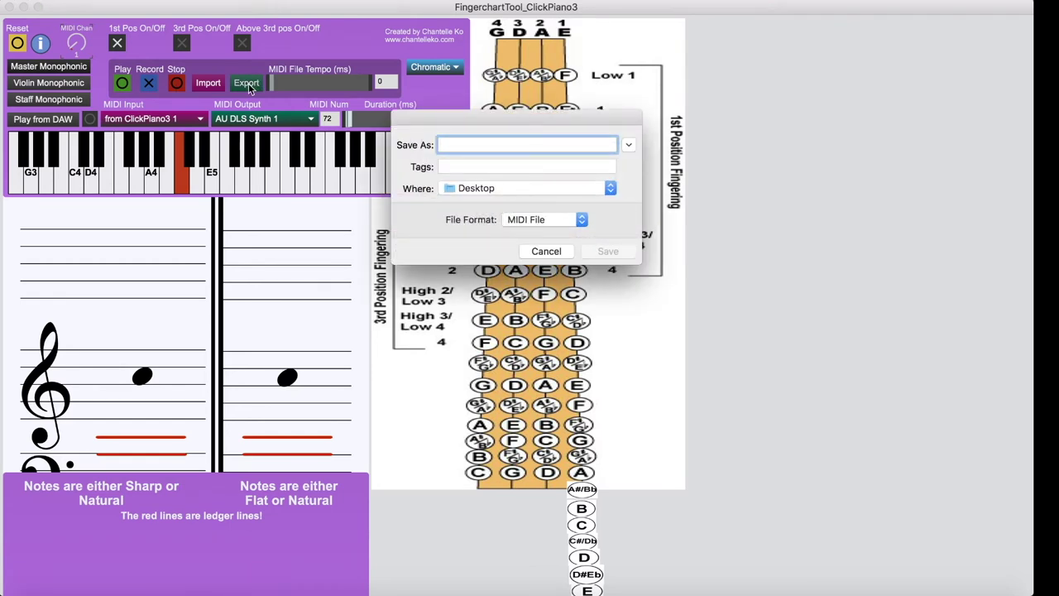
type("test")
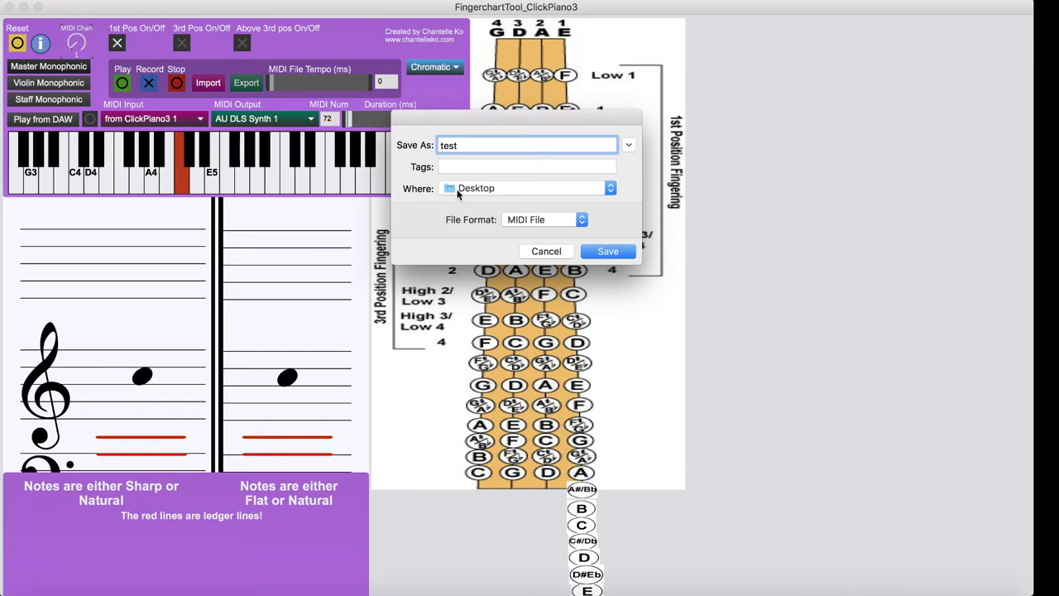
left_click(606, 252)
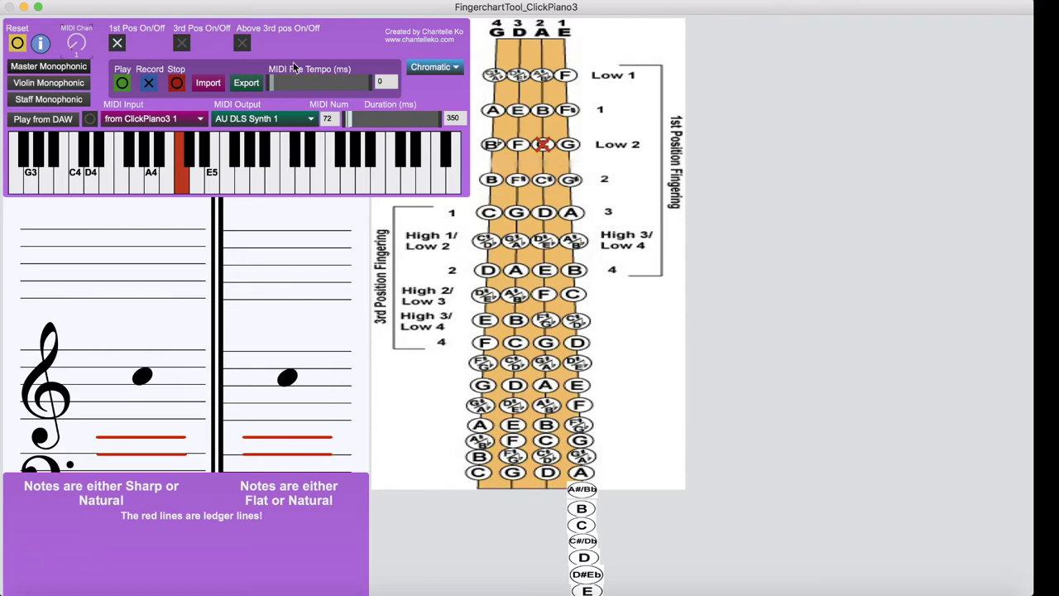
Minimize the fingering chart window and open test.mid from the desktop in MuseScore
left_click(24, 10)
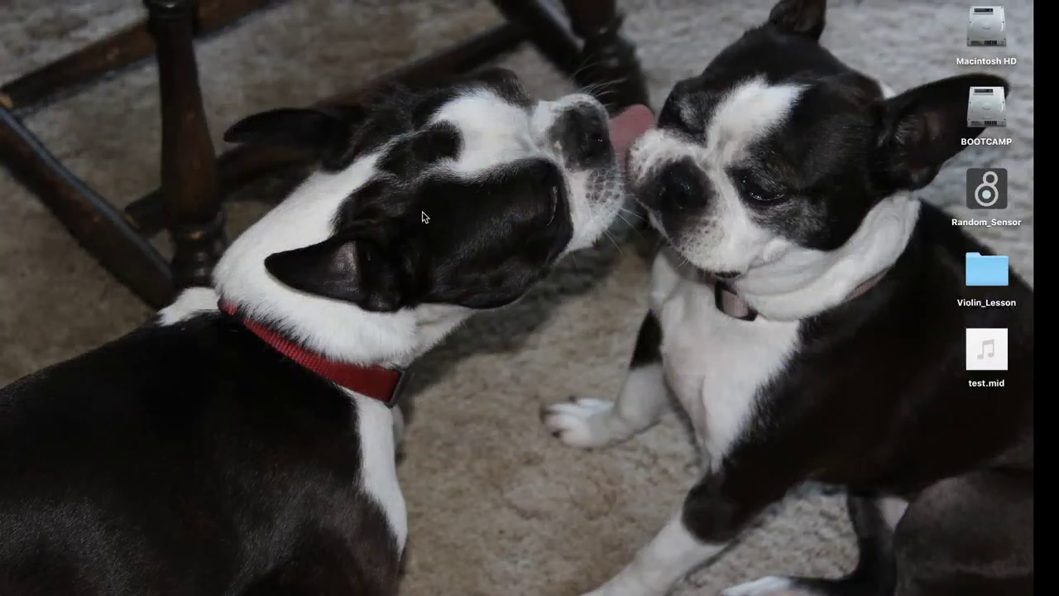
mouse_move(1002, 349)
left_click_drag(1005, 349, 549, 592)
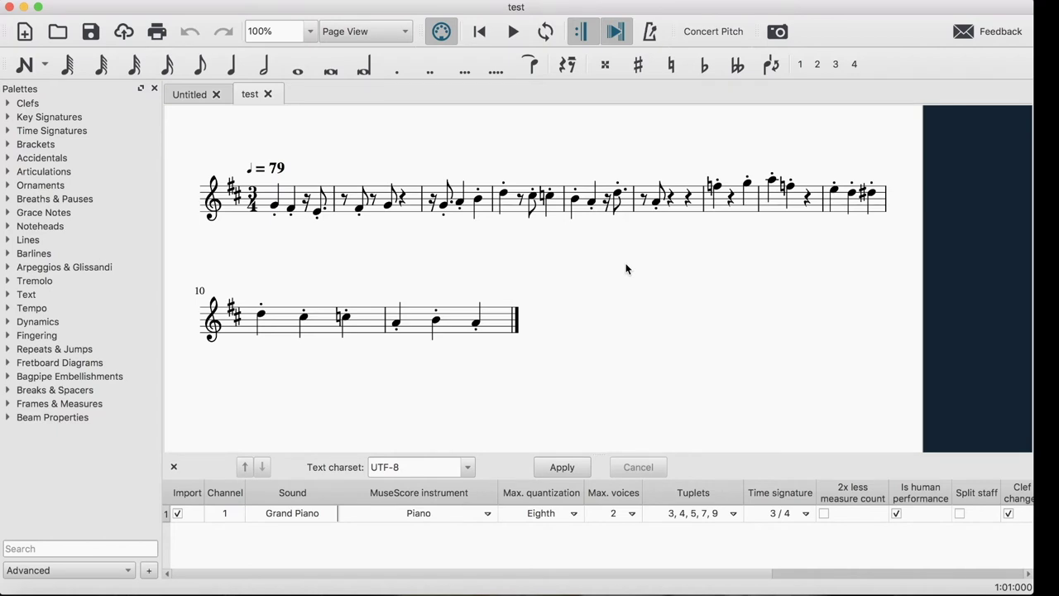
Switch from MuseScore back to the fingering chart tool, import test.mid from the Desktop and stop its playback
left_click(24, 8)
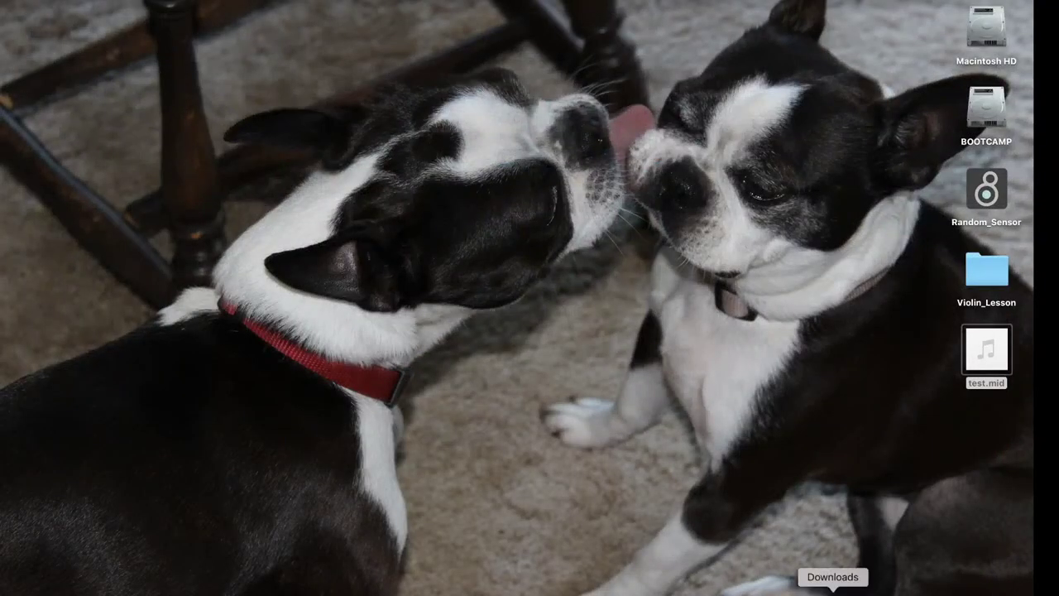
left_click(798, 589)
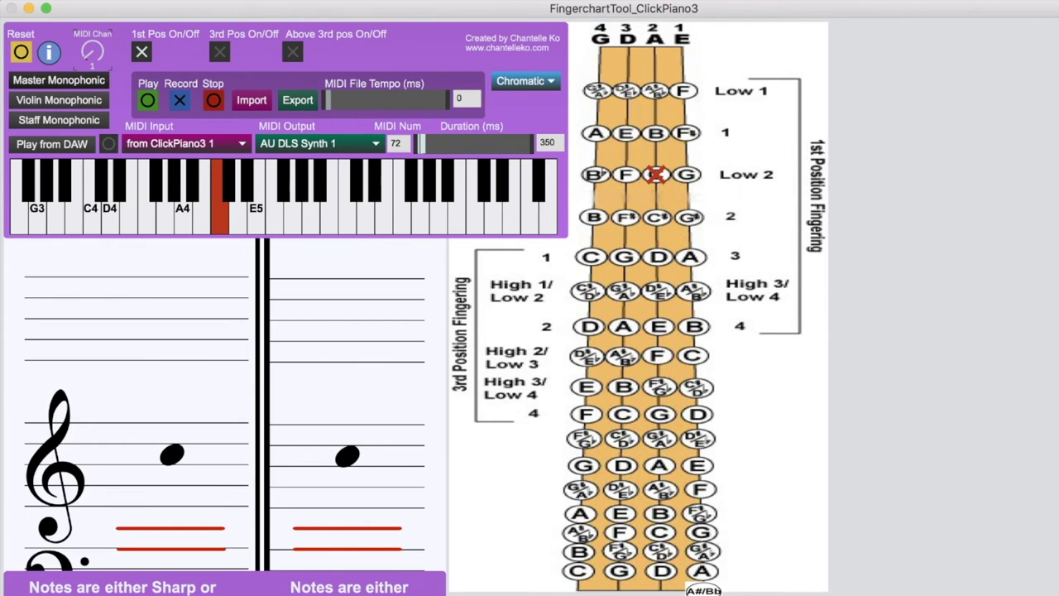
left_click(252, 101)
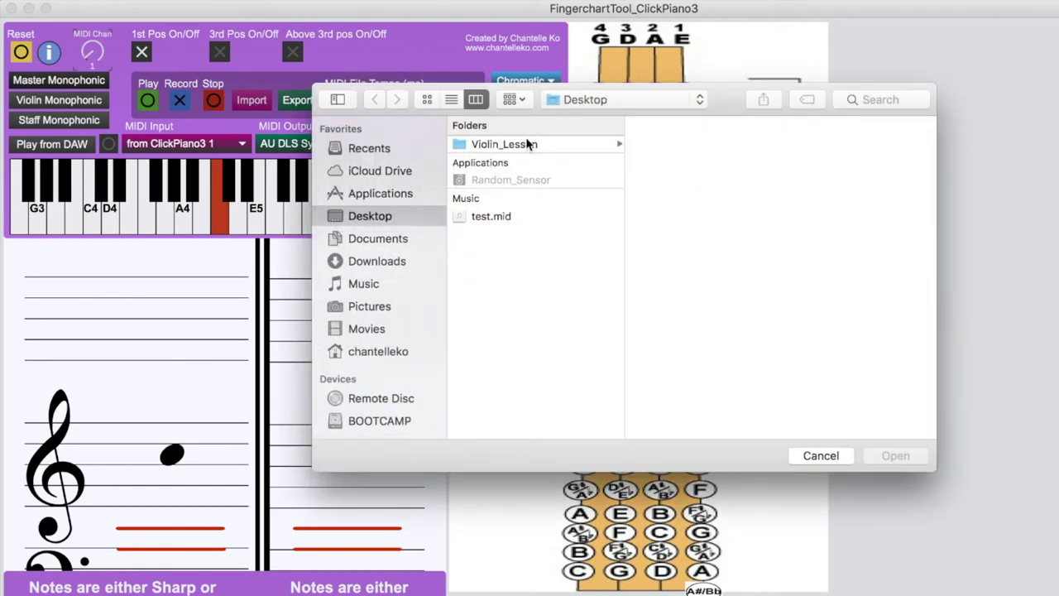
left_click(503, 216)
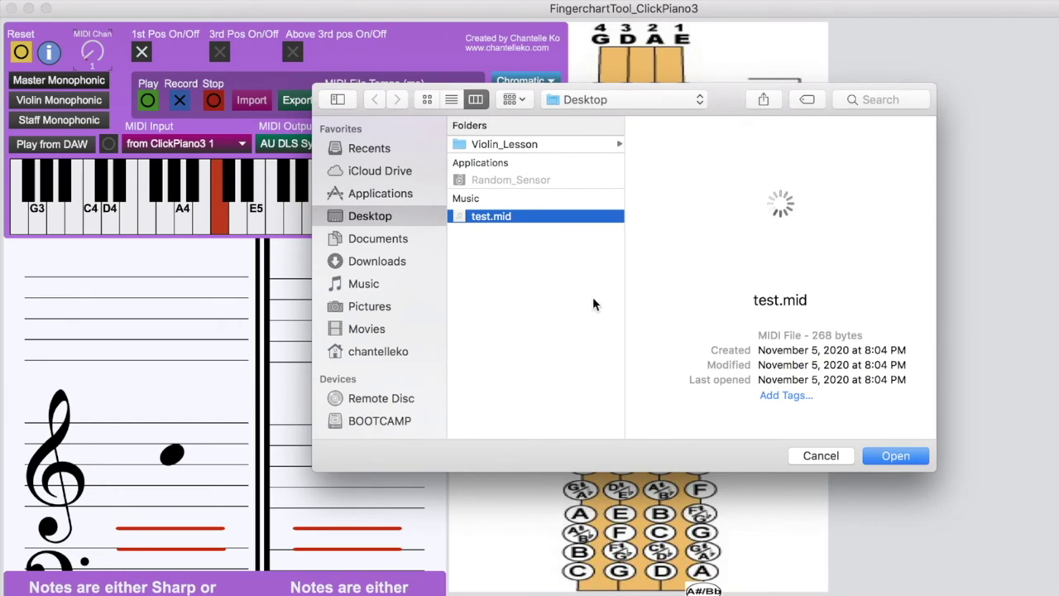
left_click(907, 457)
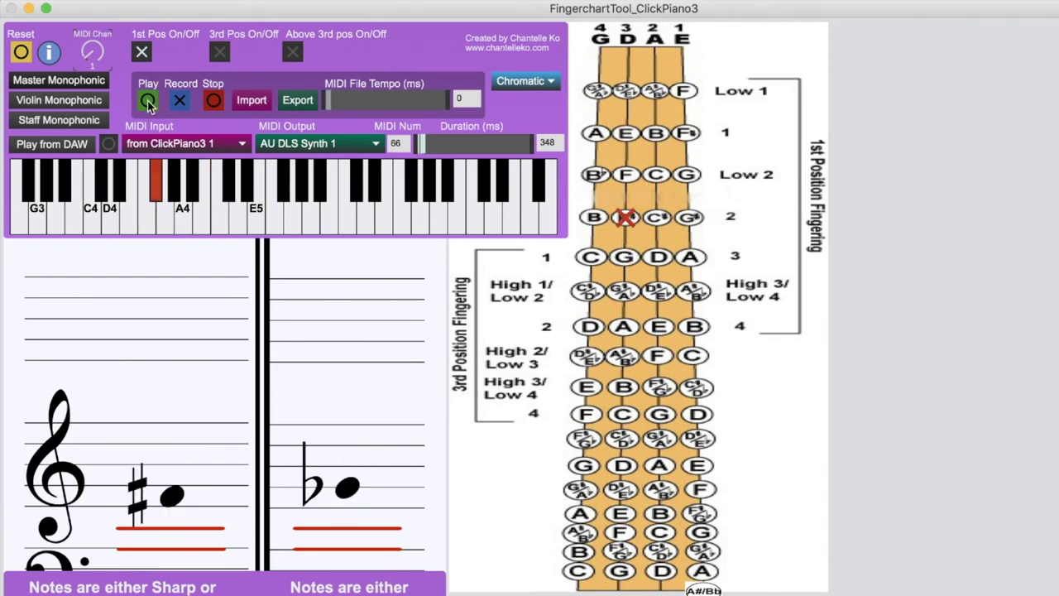
left_click(213, 101)
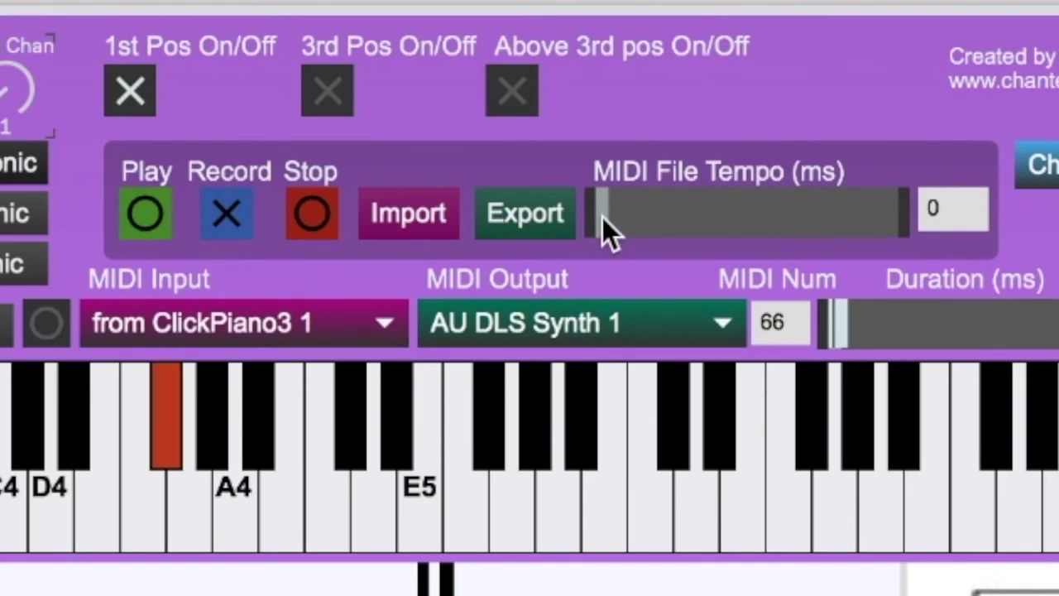
Try MIDI File Tempo values of 2178 and 940 ms during playback, return the tempo to 0 and stop the file
left_click_drag(602, 217, 820, 218)
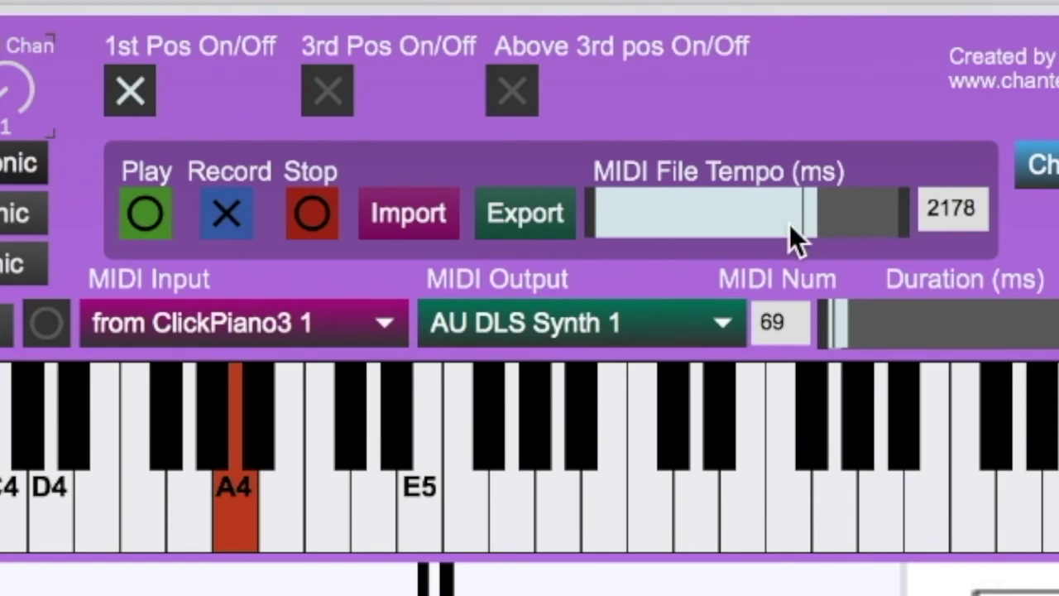
left_click_drag(804, 216, 693, 217)
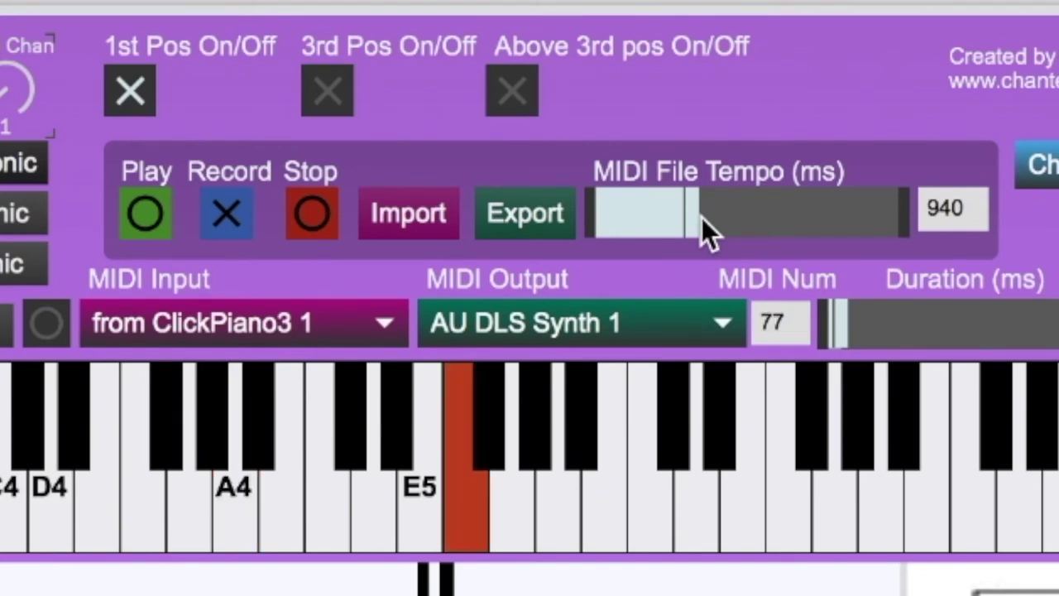
left_click_drag(695, 215, 608, 217)
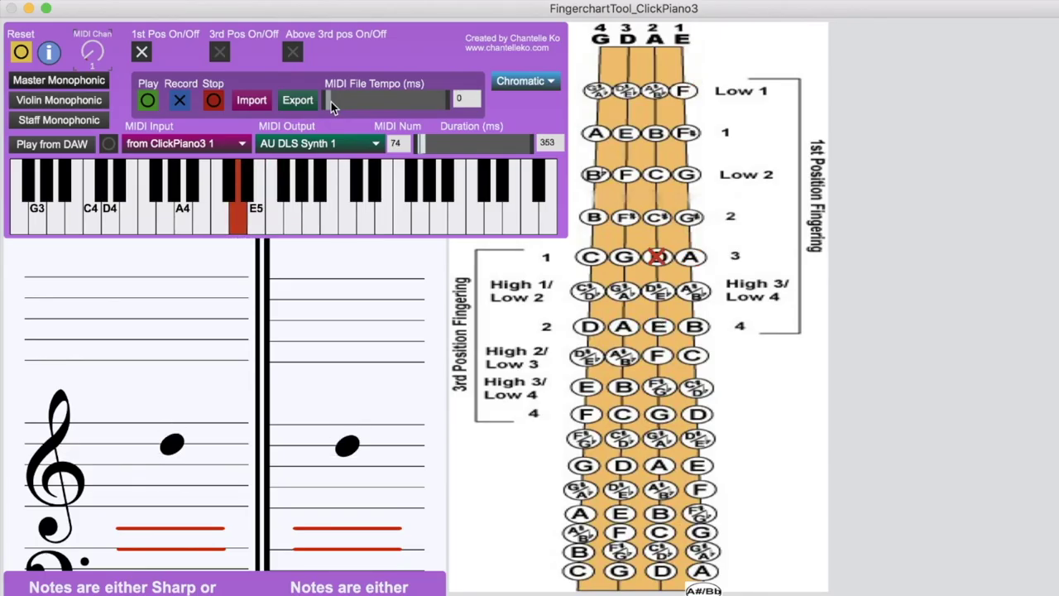
left_click(213, 101)
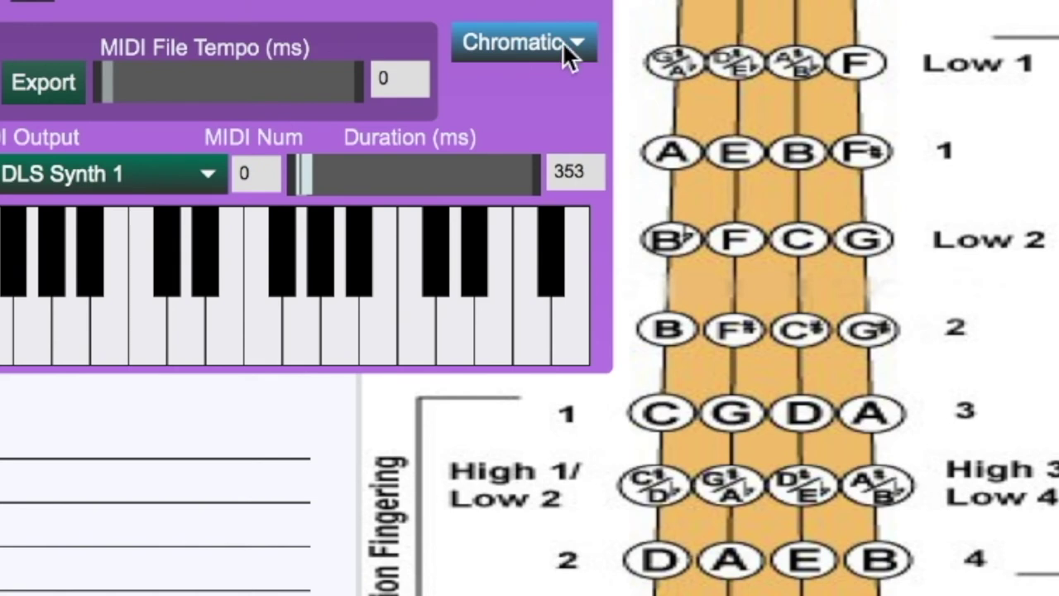
Set the scale to C Major and leave only the 1st position fingerings switched on
left_click(561, 42)
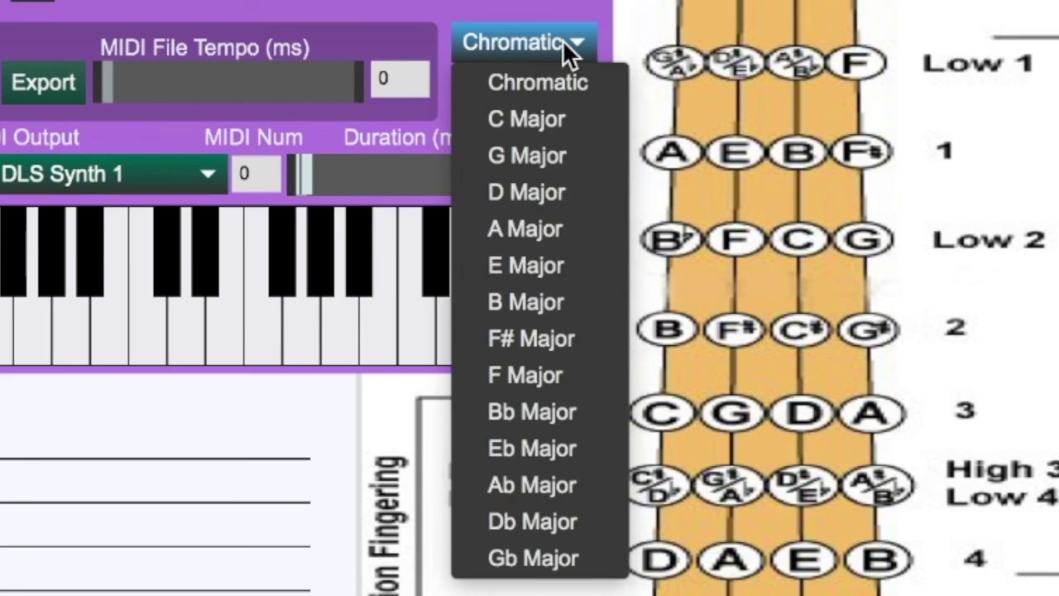
left_click(546, 120)
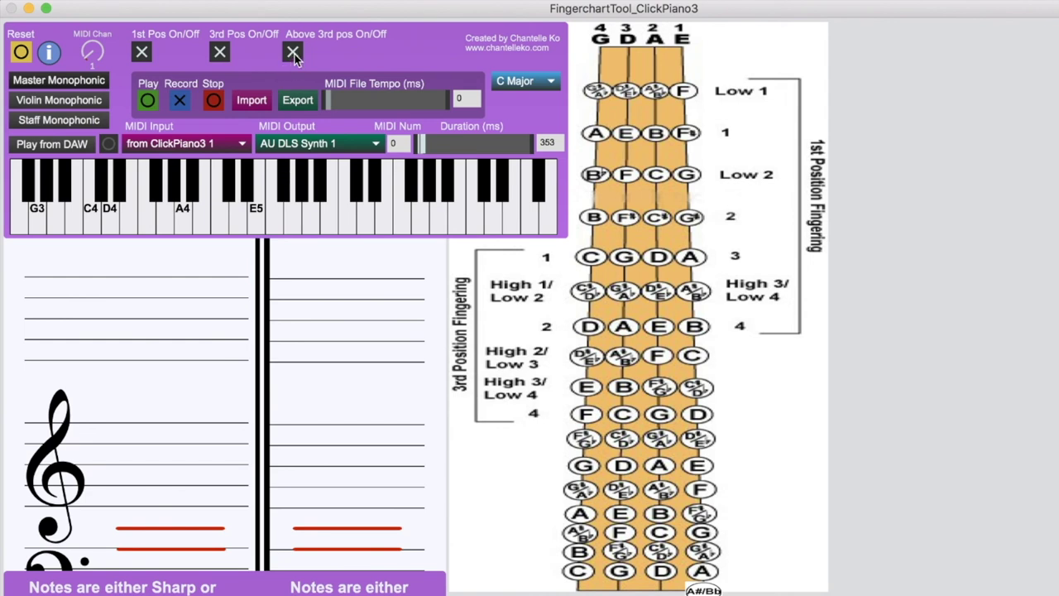
left_click(226, 56)
Test the C Major scale by gliding over the piano's white keys up and back down to D4, and playing the F#4 black key
left_click_drag(167, 213, 364, 217)
left_click_drag(258, 217, 105, 217)
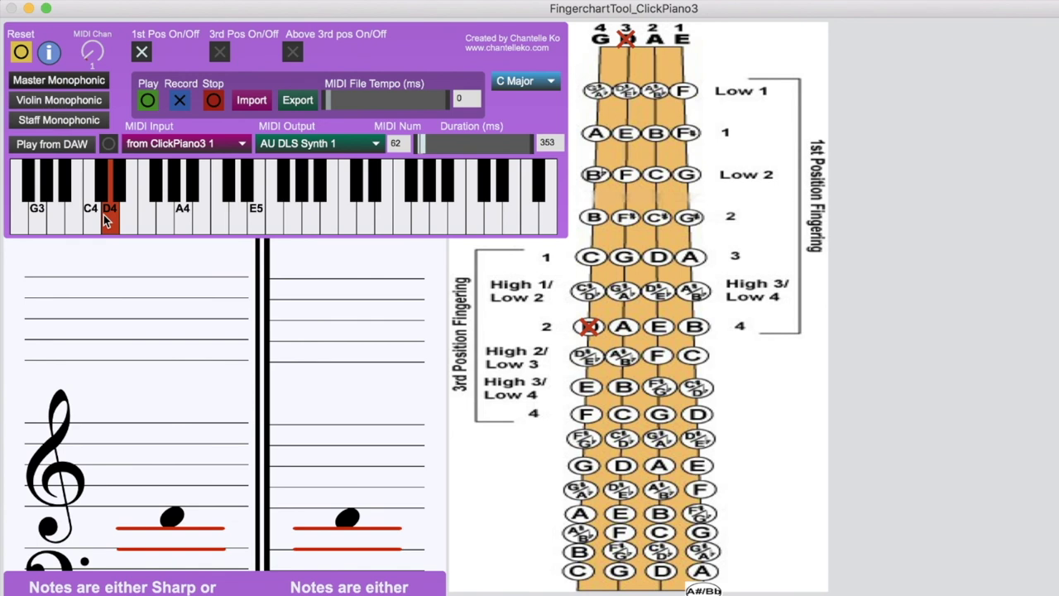
left_click(156, 195)
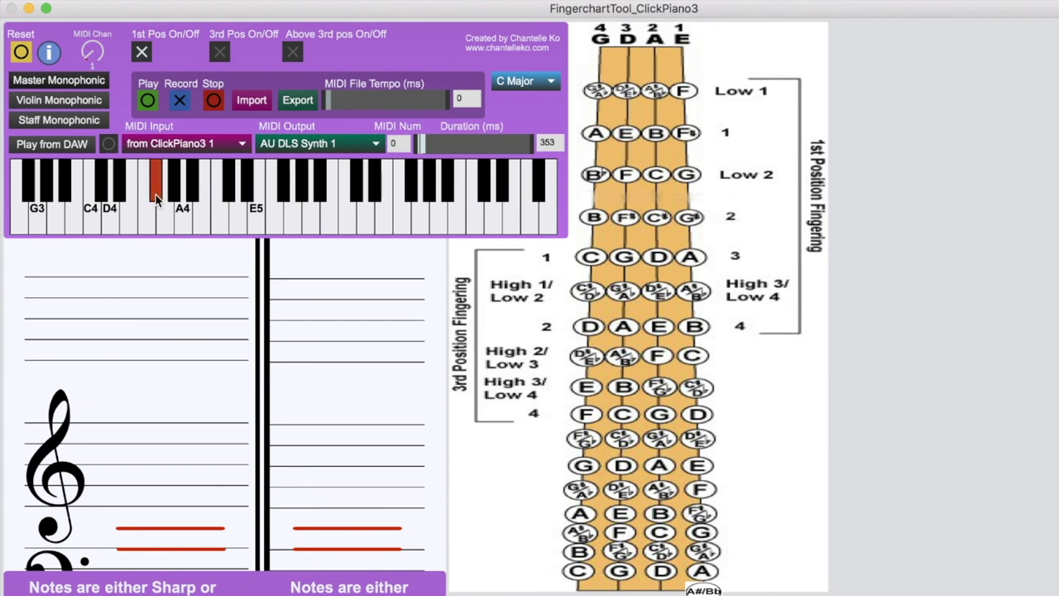